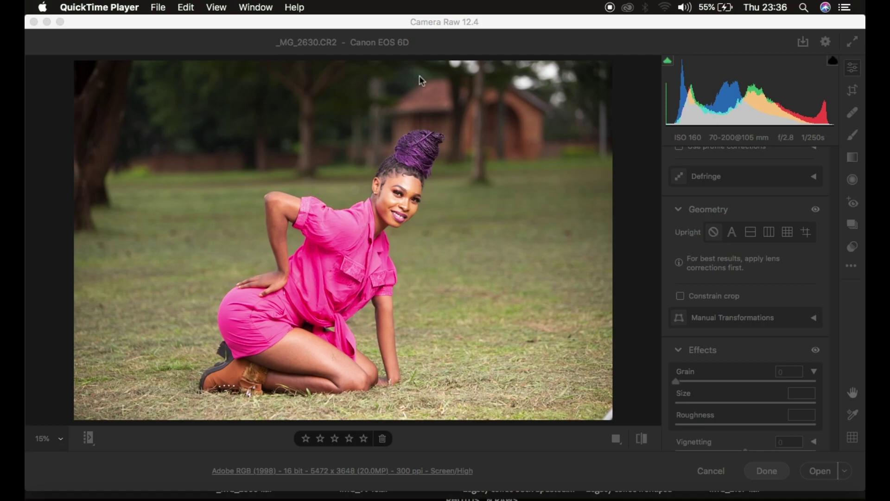
# Apply the Adobe Landscape profile to the raw photo.
pyautogui.click(428, 22)
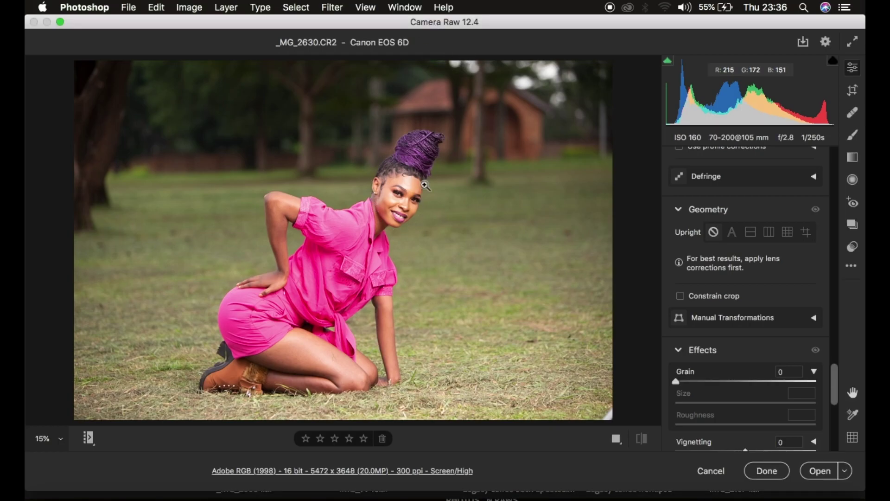
pyautogui.scroll(20, 758, 249)
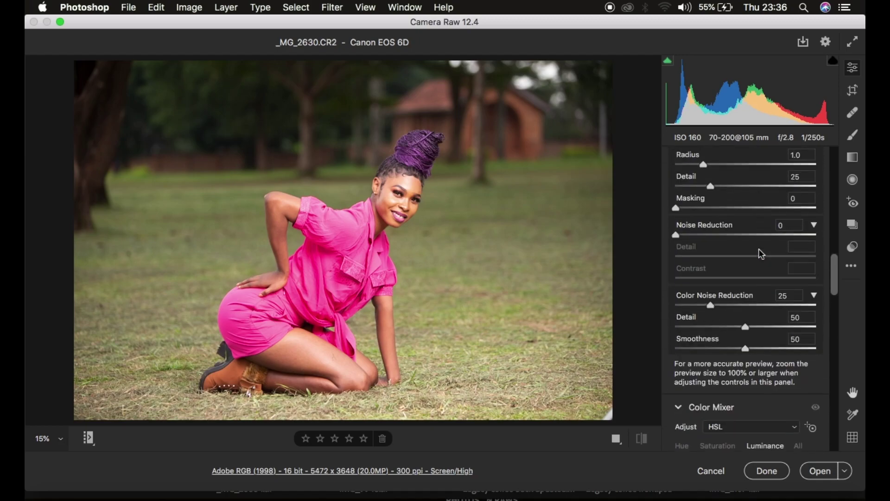
pyautogui.scroll(1, 760, 253)
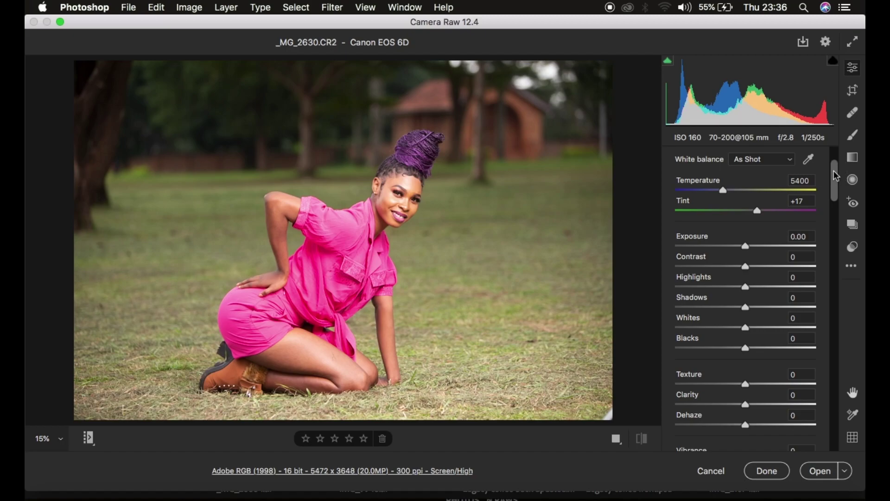
pyautogui.moveTo(834, 171); pyautogui.dragTo(836, 160)
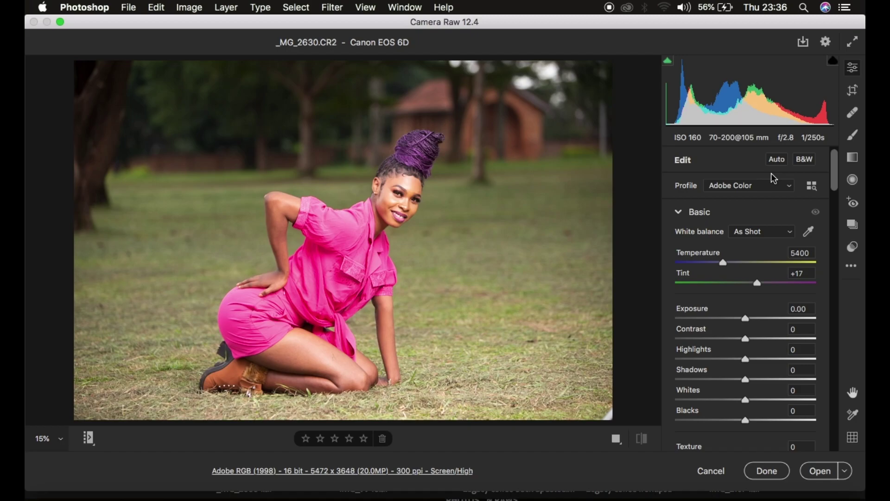
pyautogui.click(744, 188)
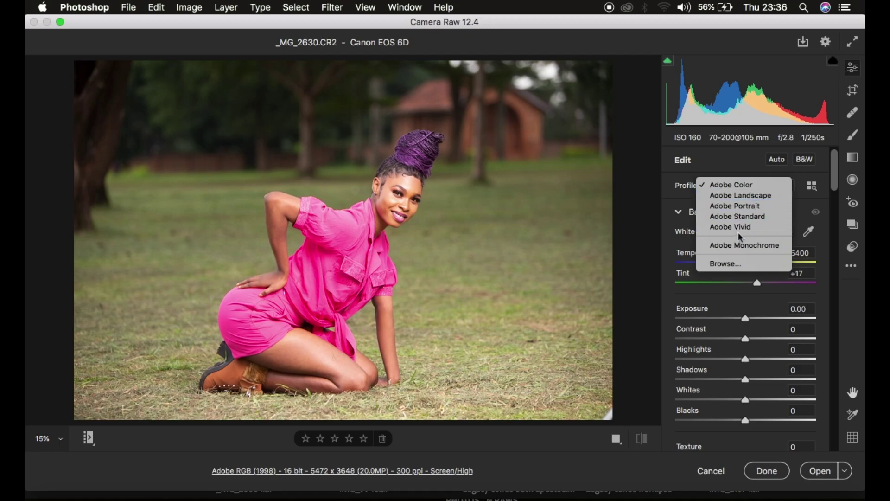
pyautogui.click(733, 195)
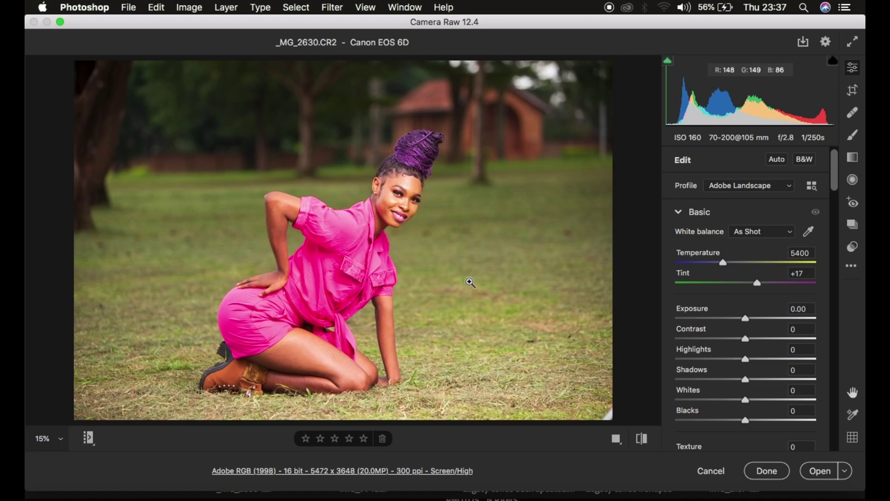
# Set Exposure to -0.40, Highlights and Whites to -100 and Contrast to +6, and compare the photo with its default settings.
pyautogui.click(740, 318)
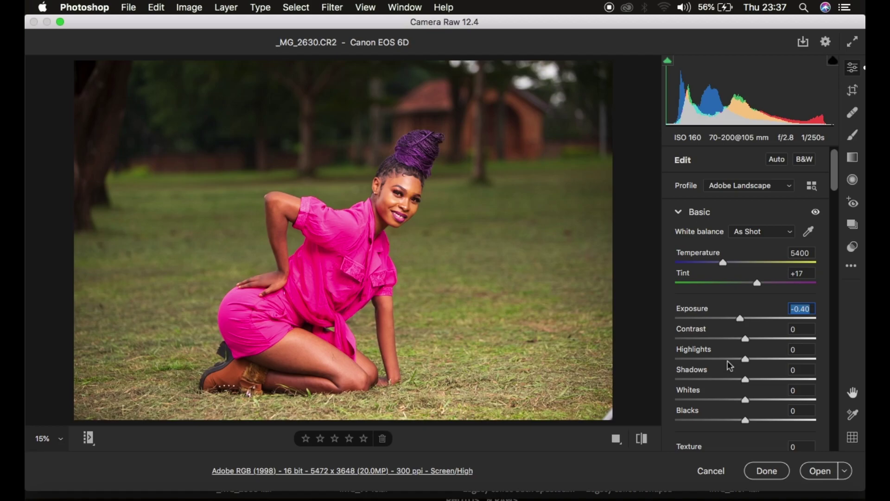
pyautogui.moveTo(748, 364); pyautogui.dragTo(668, 360)
pyautogui.moveTo(747, 402); pyautogui.dragTo(670, 407)
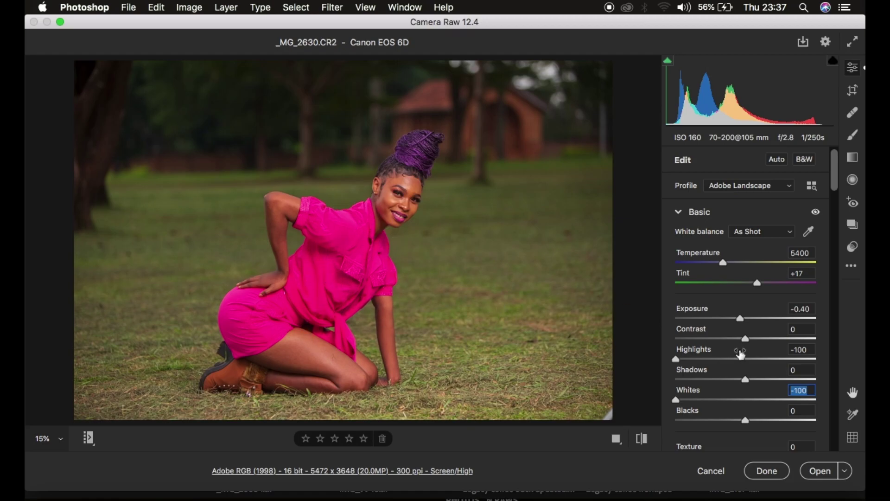
pyautogui.click(747, 341)
pyautogui.moveTo(748, 341); pyautogui.dragTo(752, 341)
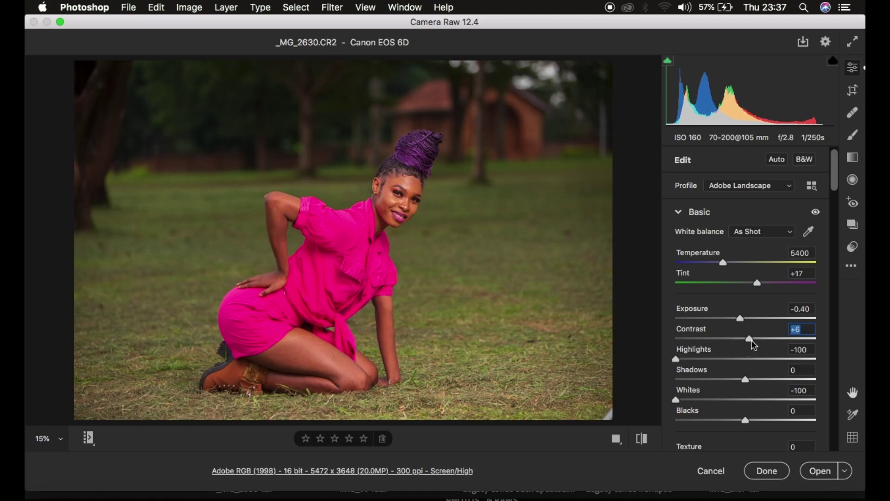
pyautogui.click(642, 440)
pyautogui.click(642, 440)
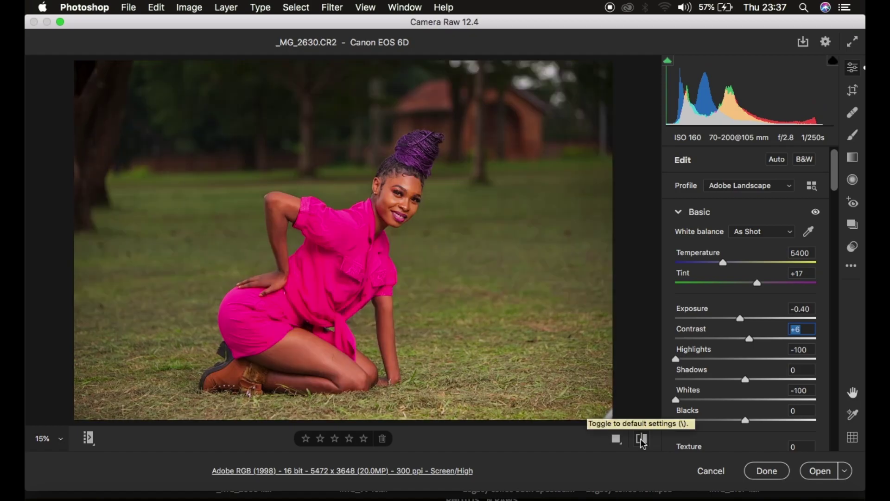
pyautogui.click(642, 439)
pyautogui.click(642, 439)
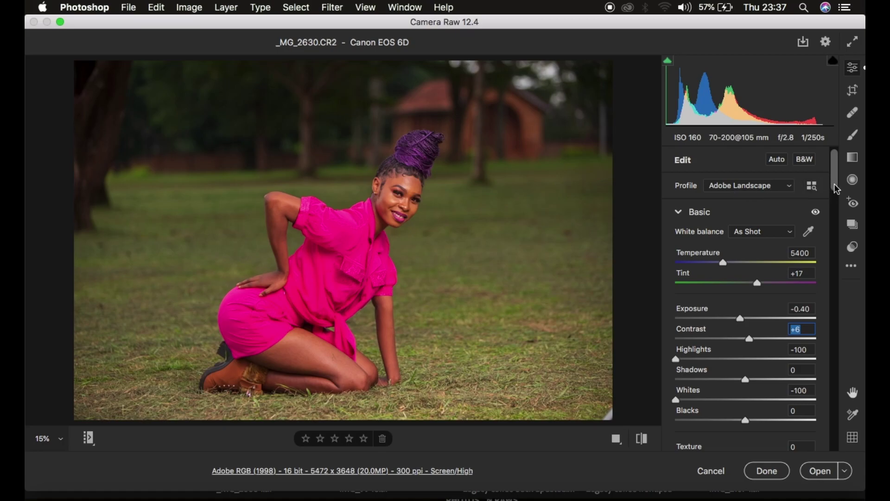
# Set the photo's overall Saturation to -3 in the basic adjustments.
pyautogui.moveTo(838, 201); pyautogui.dragTo(836, 226)
pyautogui.moveTo(745, 313); pyautogui.dragTo(744, 313)
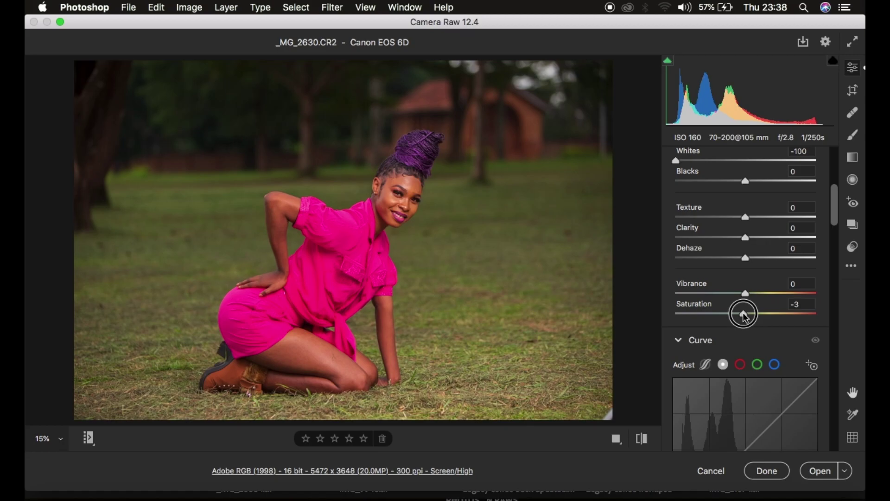
pyautogui.moveTo(744, 313); pyautogui.dragTo(743, 313)
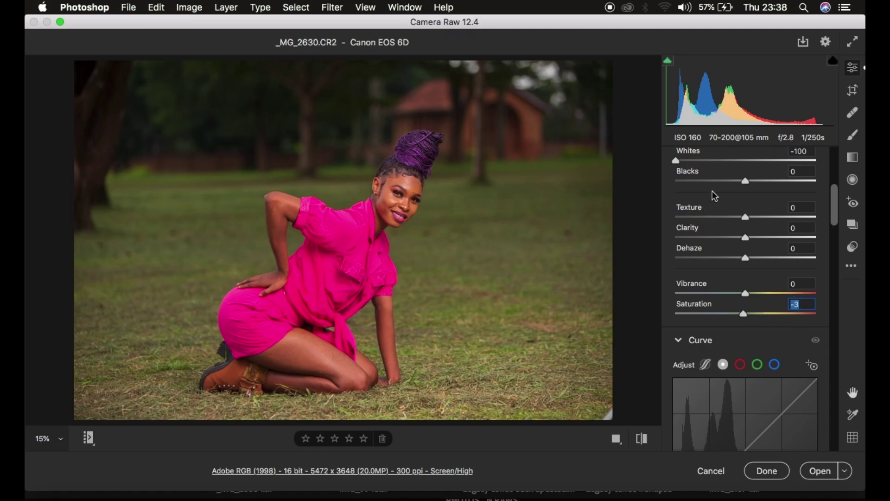
# Display the Hue adjustments of the HSL Color Mixer.
pyautogui.click(834, 216)
pyautogui.moveTo(835, 218); pyautogui.dragTo(839, 321)
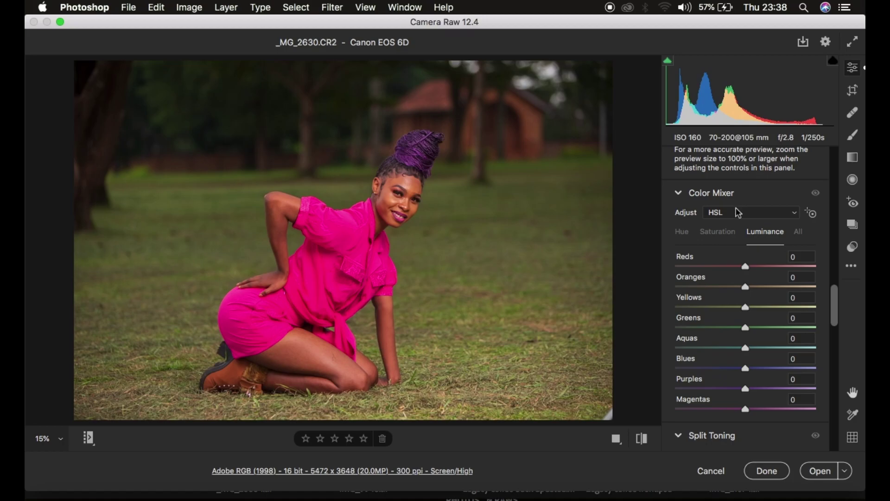
pyautogui.click(683, 235)
# Try the Oranges hue at +65 and -42 on the enlarged skin tones, and reset it to 0.
pyautogui.press('super+equal')
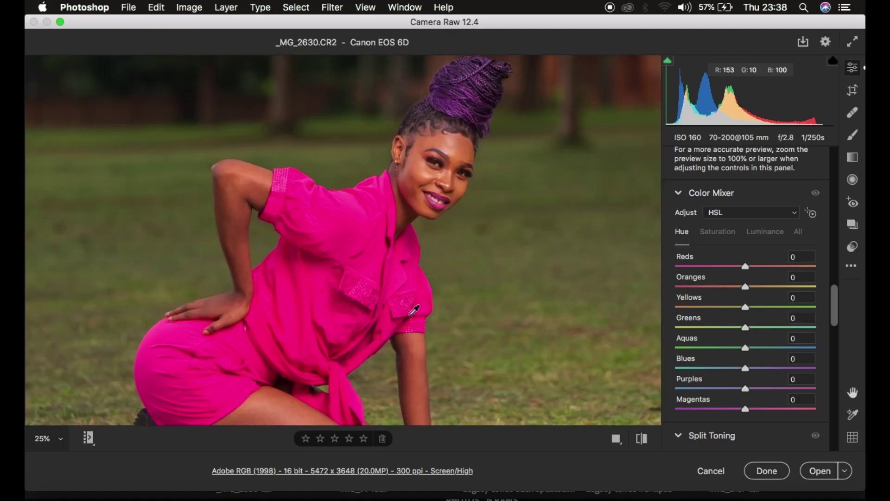
pyautogui.press('super+equal')
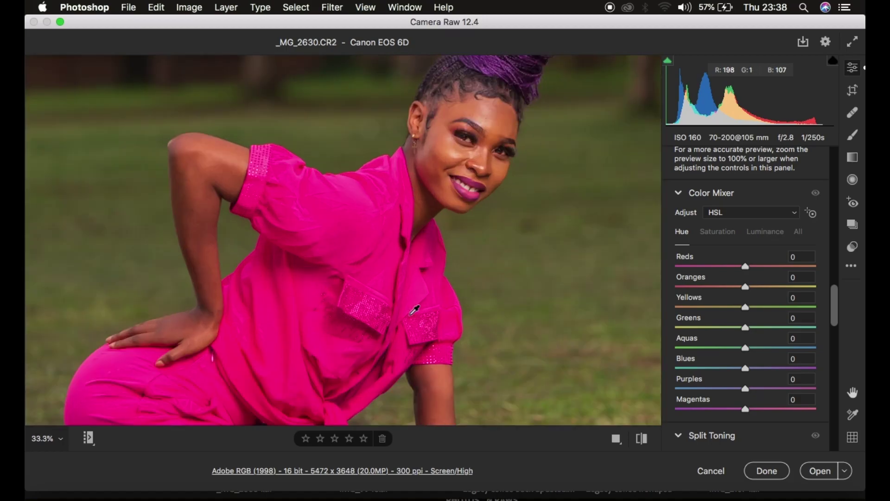
pyautogui.press('super+equal')
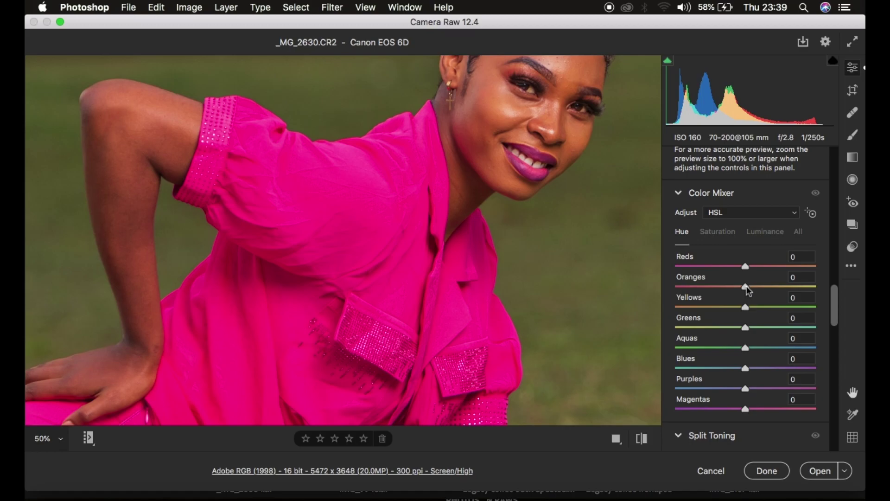
pyautogui.moveTo(756, 291); pyautogui.dragTo(791, 289)
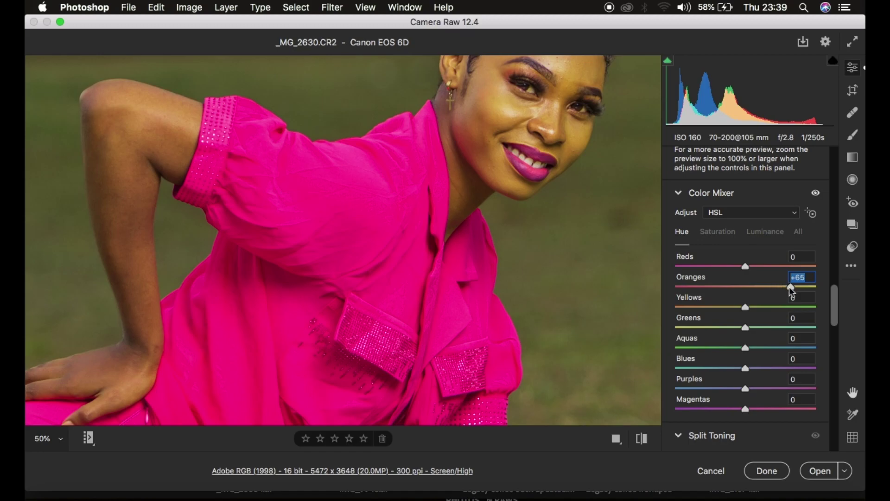
pyautogui.click(716, 287)
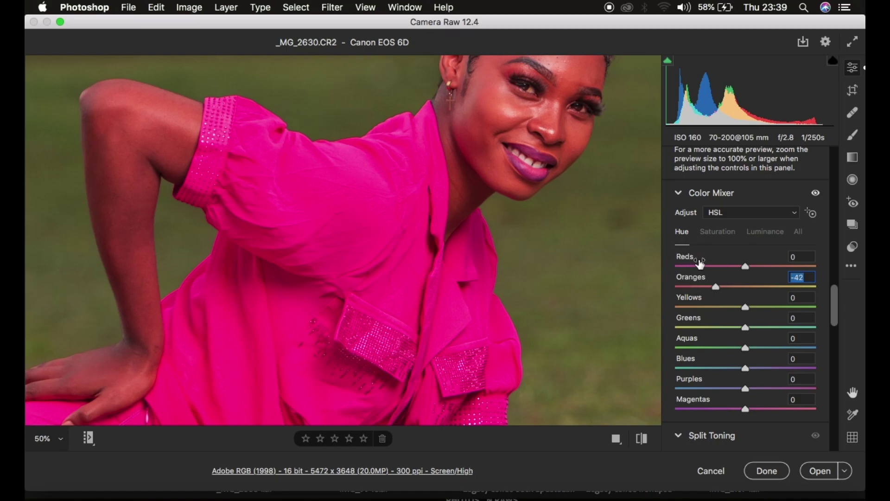
pyautogui.doubleClick(717, 287)
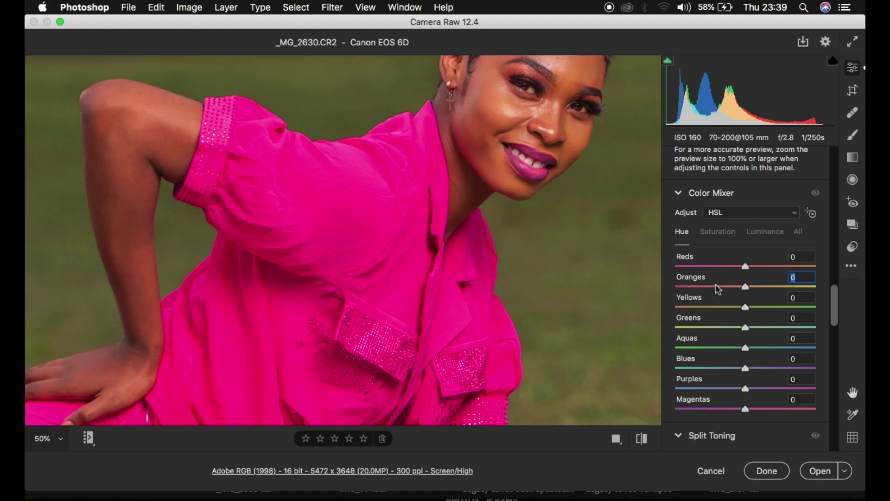
# Set the Reds hue to +9 and the Oranges hue to -5.
pyautogui.press('super+minus')
pyautogui.press('super+minus')
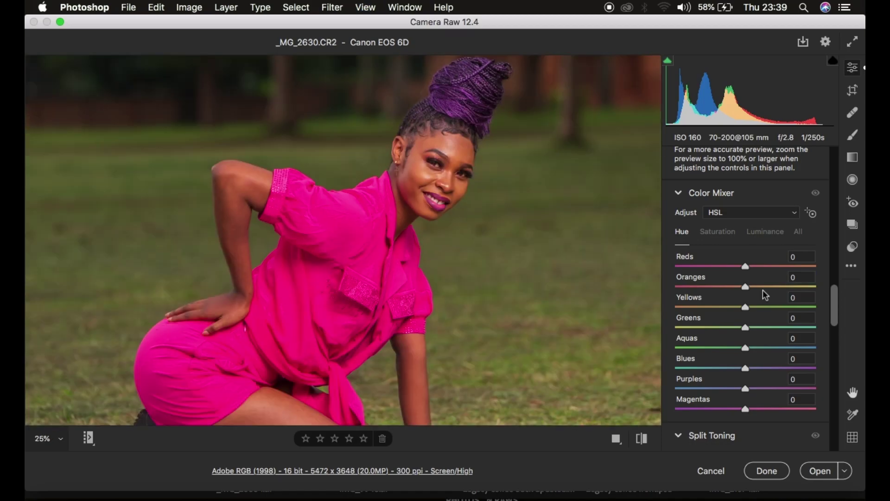
pyautogui.press('super+minus')
pyautogui.press('super+equal')
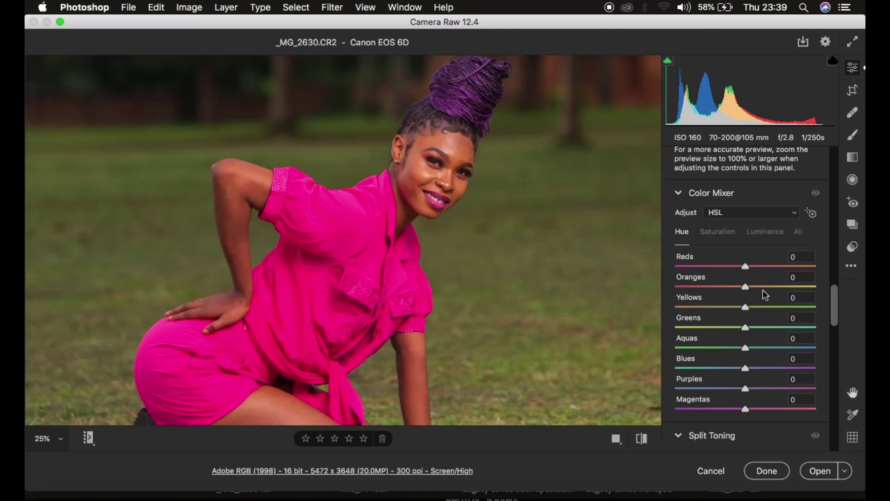
pyautogui.press('super+minus')
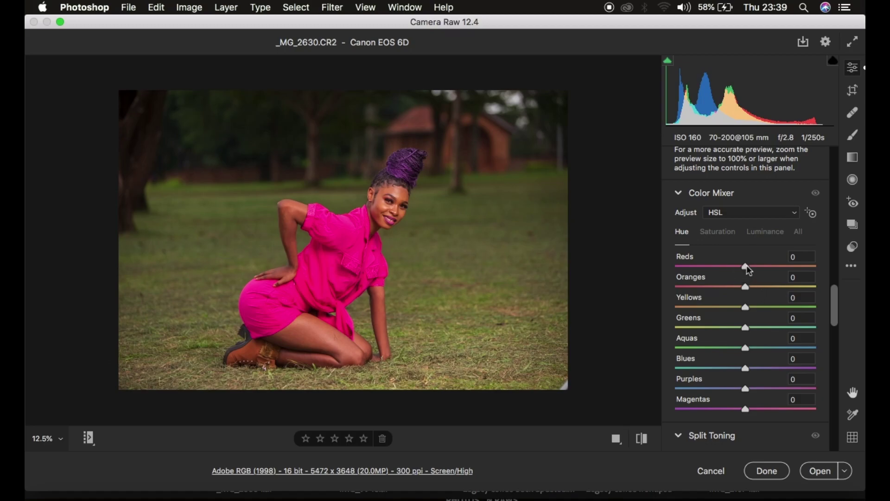
pyautogui.moveTo(748, 267); pyautogui.dragTo(755, 267)
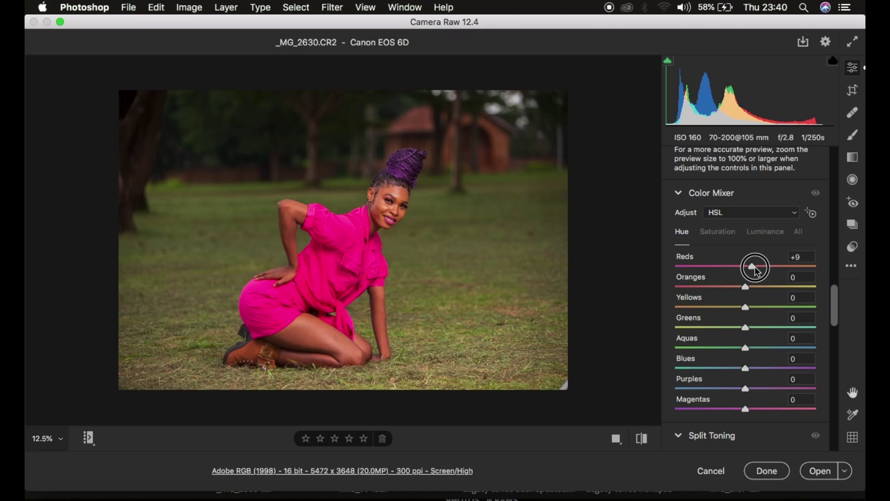
pyautogui.moveTo(755, 268); pyautogui.dragTo(755, 266)
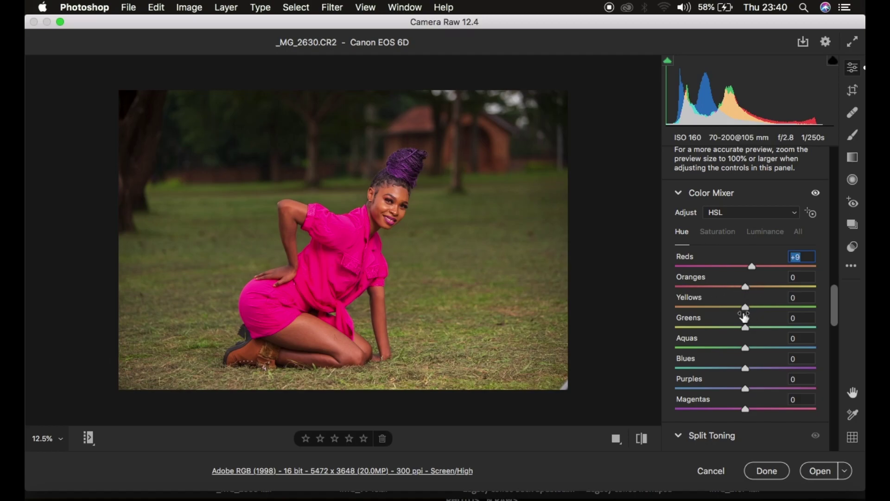
pyautogui.click(745, 288)
pyautogui.moveTo(746, 289); pyautogui.dragTo(740, 289)
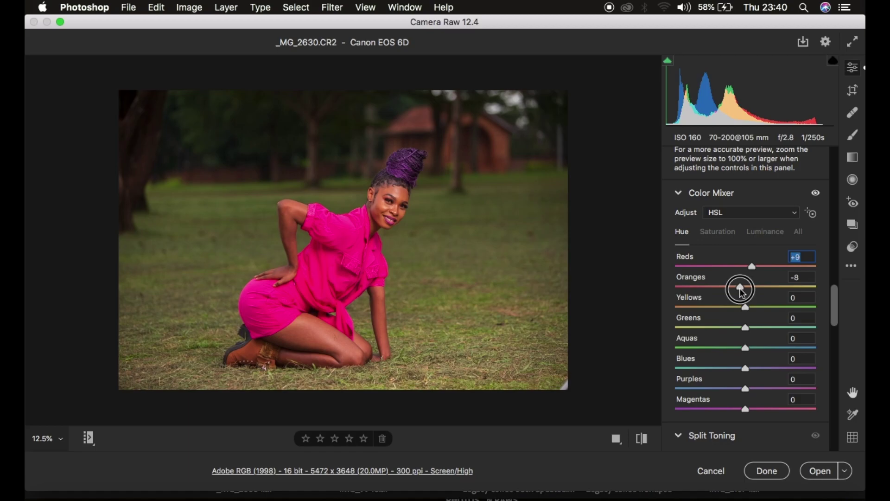
pyautogui.moveTo(741, 289); pyautogui.dragTo(743, 289)
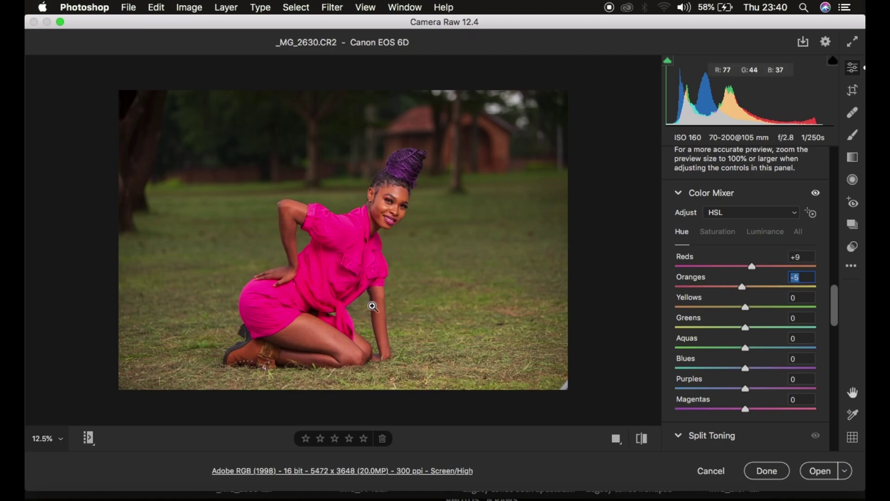
# Raise the Reds hue to +25 while checking the skin at 25% magnification.
pyautogui.press('super+0')
pyautogui.press('super+equal')
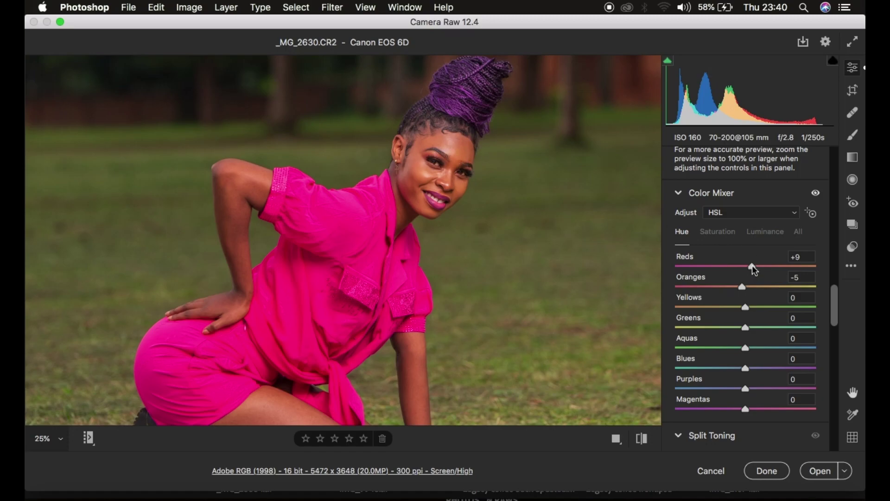
pyautogui.moveTo(752, 267); pyautogui.dragTo(764, 267)
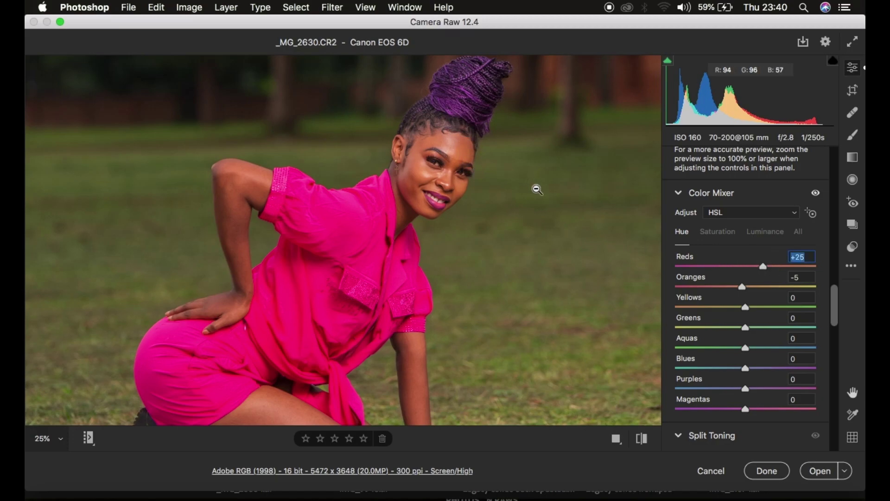
# Set the Greens hue to +75 to shift the grass and trees toward a cooler green.
pyautogui.press('super+minus')
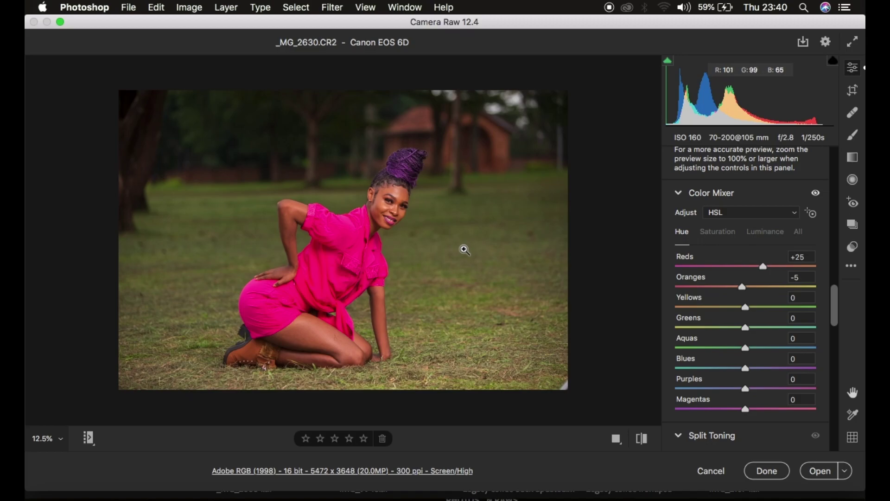
pyautogui.click(755, 327)
pyautogui.moveTo(768, 331); pyautogui.dragTo(801, 334)
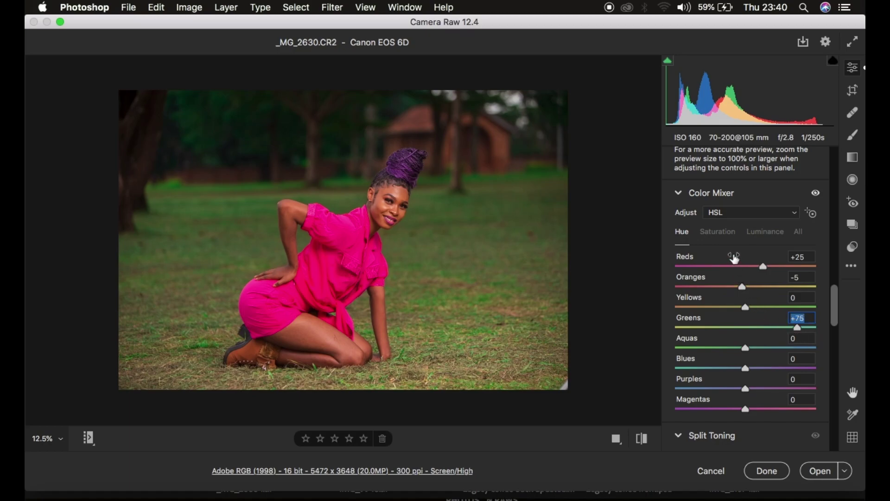
# Set the Color Mixer's Greens saturation to -70 and Magentas saturation to -31.
pyautogui.click(722, 233)
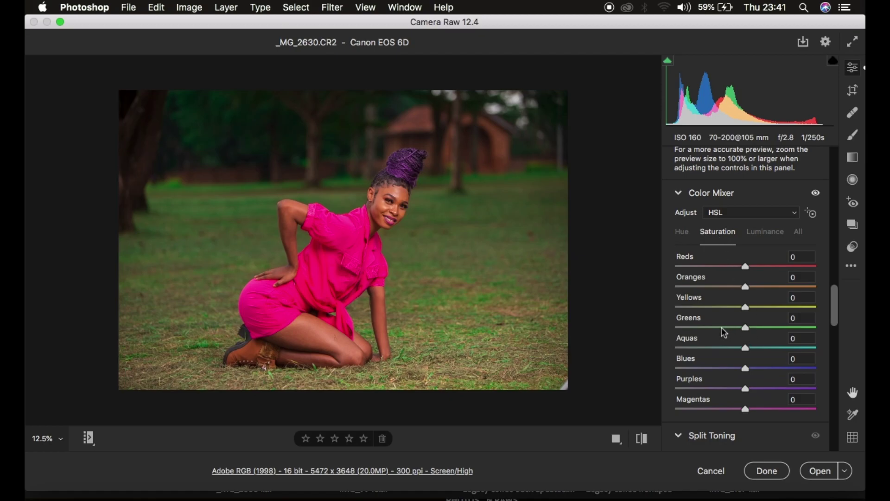
pyautogui.click(701, 327)
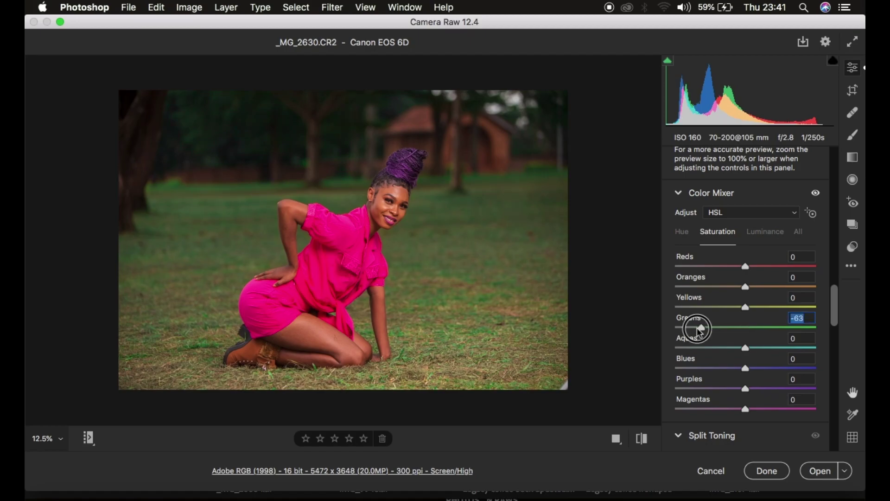
pyautogui.moveTo(700, 332); pyautogui.dragTo(697, 327)
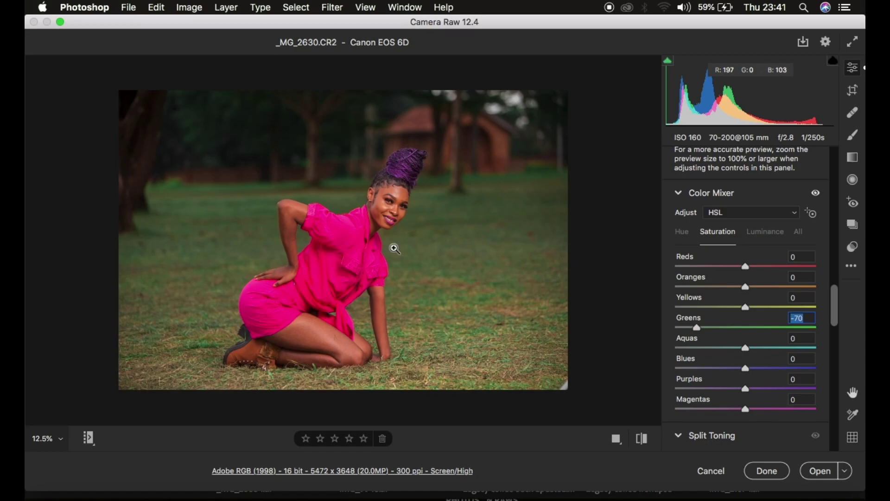
pyautogui.click(718, 411)
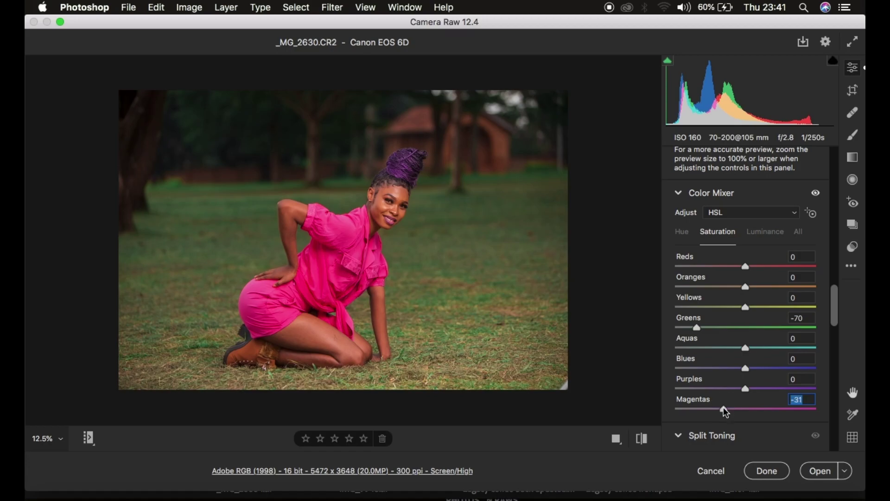
# Set the Magentas saturation to -33 and compare the edited photo with its default settings.
pyautogui.click(724, 408)
pyautogui.moveTo(722, 408); pyautogui.dragTo(722, 410)
pyautogui.click(643, 441)
pyautogui.click(644, 442)
pyautogui.click(645, 443)
pyautogui.click(644, 443)
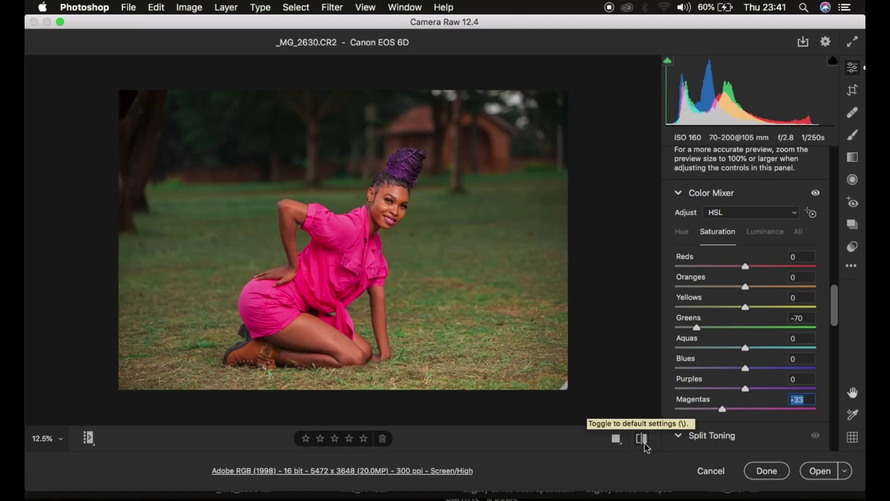
# Try the Color Mixer's Magentas luminance at +100 and -83, and reset it to 0.
pyautogui.click(766, 234)
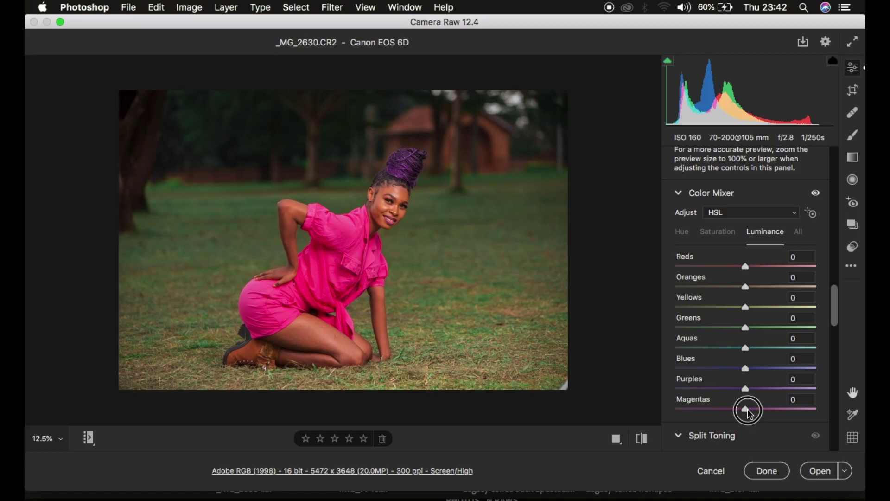
pyautogui.moveTo(749, 413); pyautogui.dragTo(828, 412)
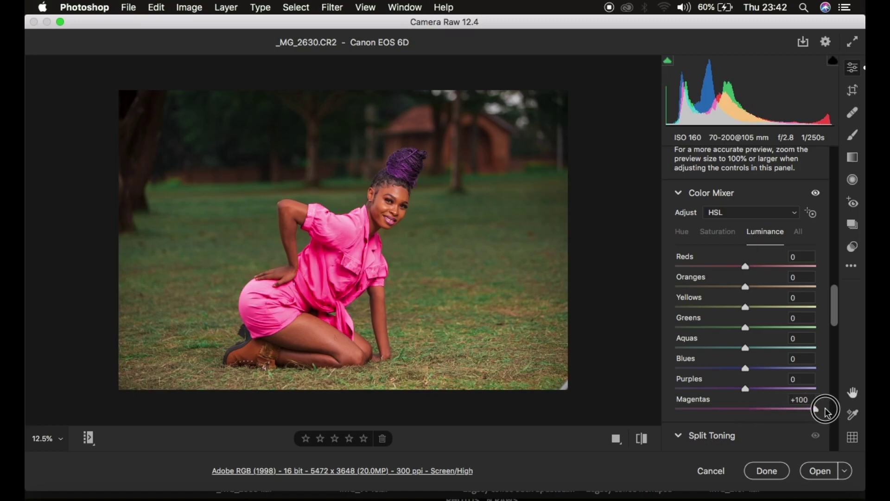
pyautogui.moveTo(827, 412); pyautogui.dragTo(693, 420)
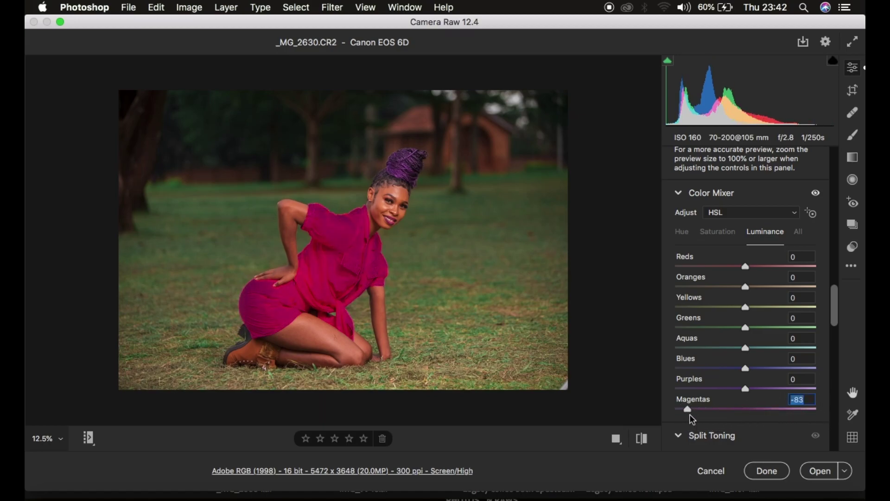
pyautogui.doubleClick(689, 410)
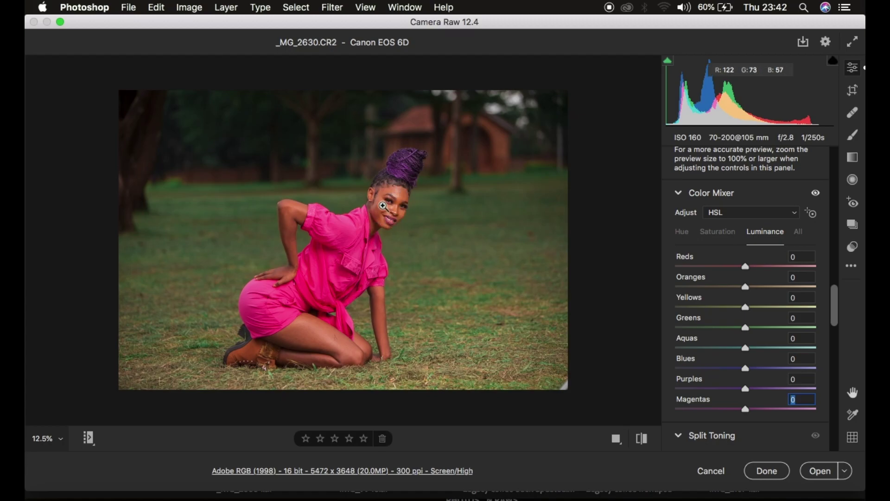
# Set the Color Mixer's Oranges luminance to -7 to darken the skin tones slightly.
pyautogui.moveTo(745, 288); pyautogui.dragTo(740, 291)
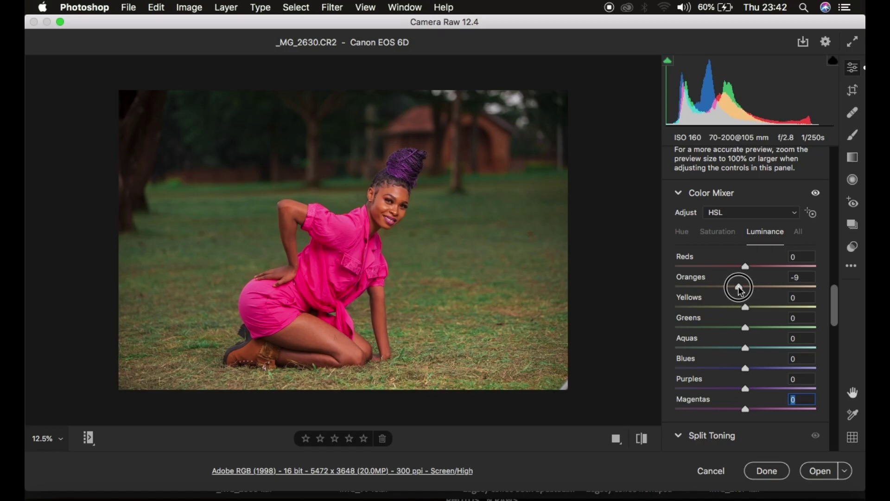
pyautogui.moveTo(740, 291); pyautogui.dragTo(742, 291)
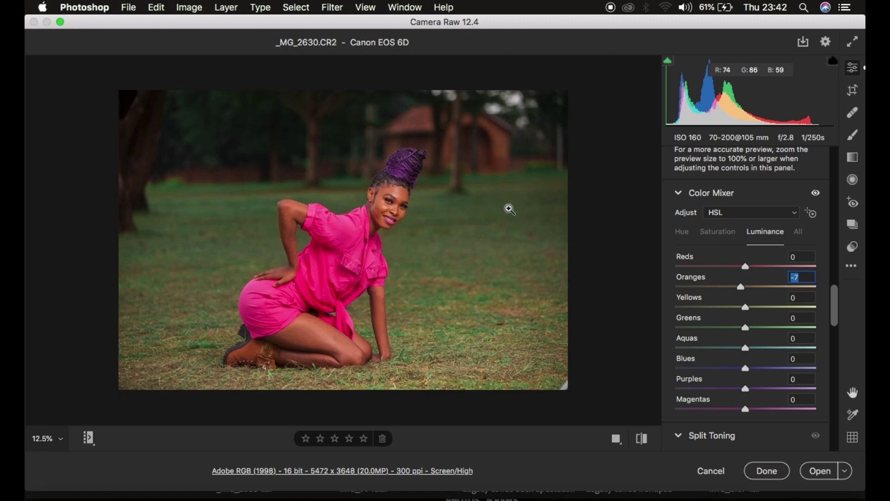
# Raise the basic Shadows adjustment to +21 and compare the graded portrait with its default settings.
pyautogui.scroll(15, 768, 268)
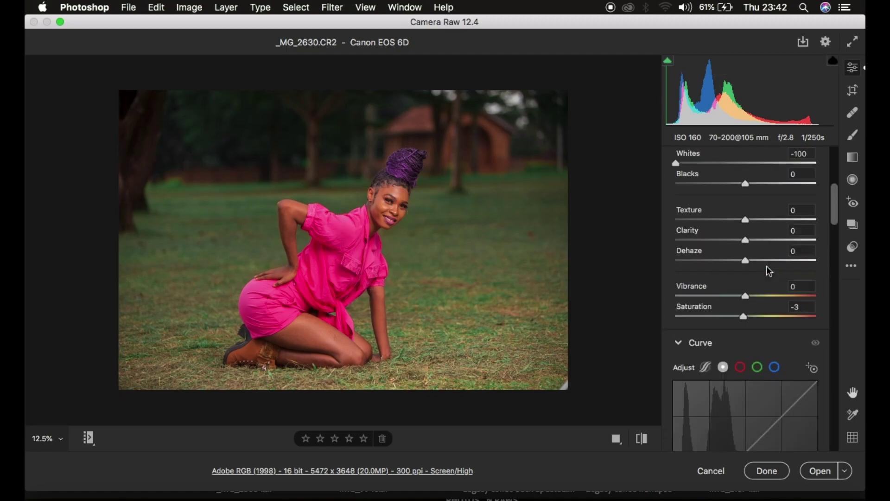
pyautogui.scroll(-4, 767, 268)
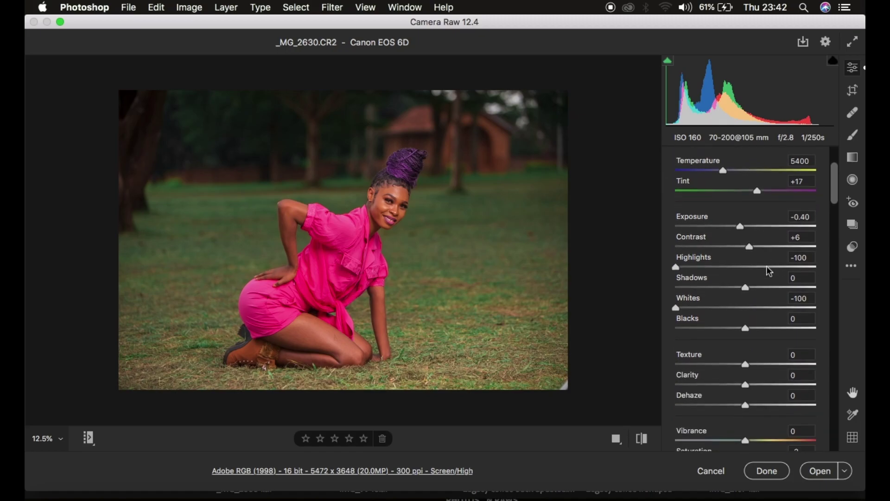
pyautogui.moveTo(753, 283); pyautogui.dragTo(762, 281)
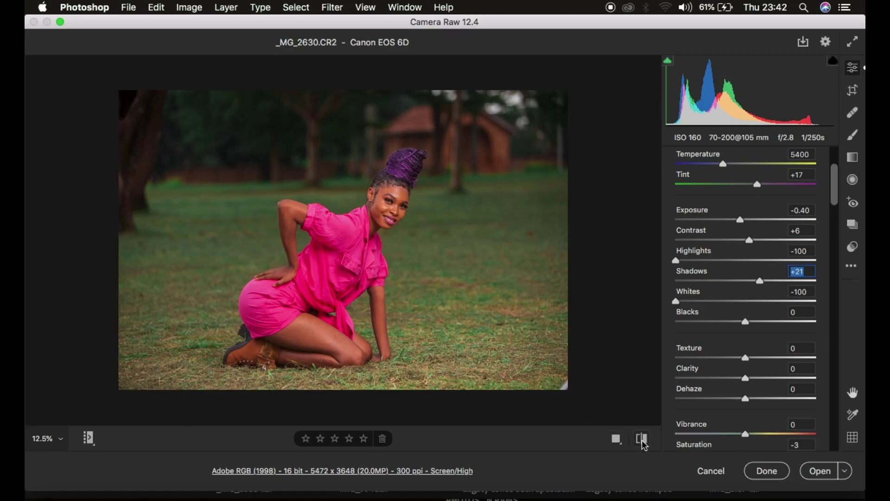
pyautogui.click(643, 441)
pyautogui.click(643, 442)
pyautogui.click(644, 442)
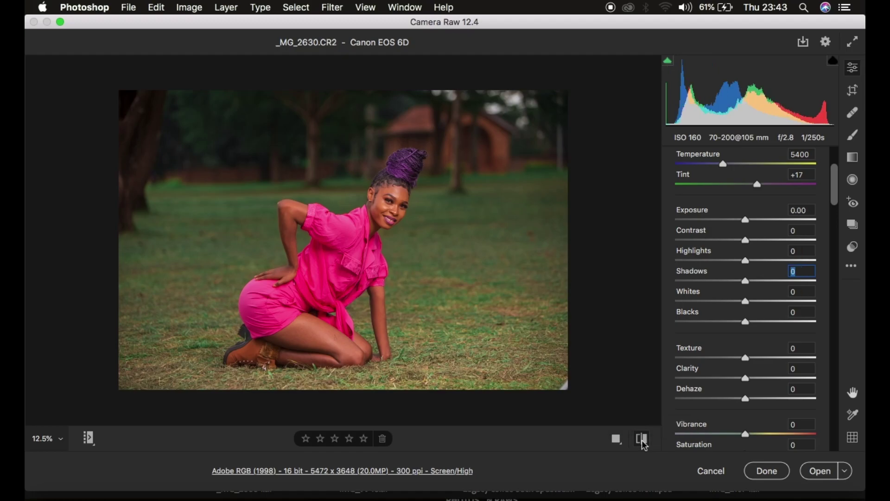
pyautogui.click(644, 442)
pyautogui.click(644, 442)
pyautogui.click(643, 442)
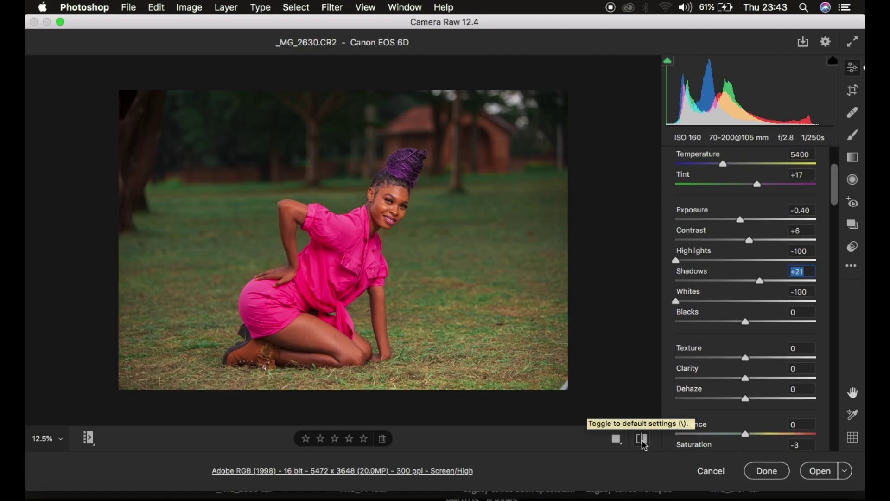